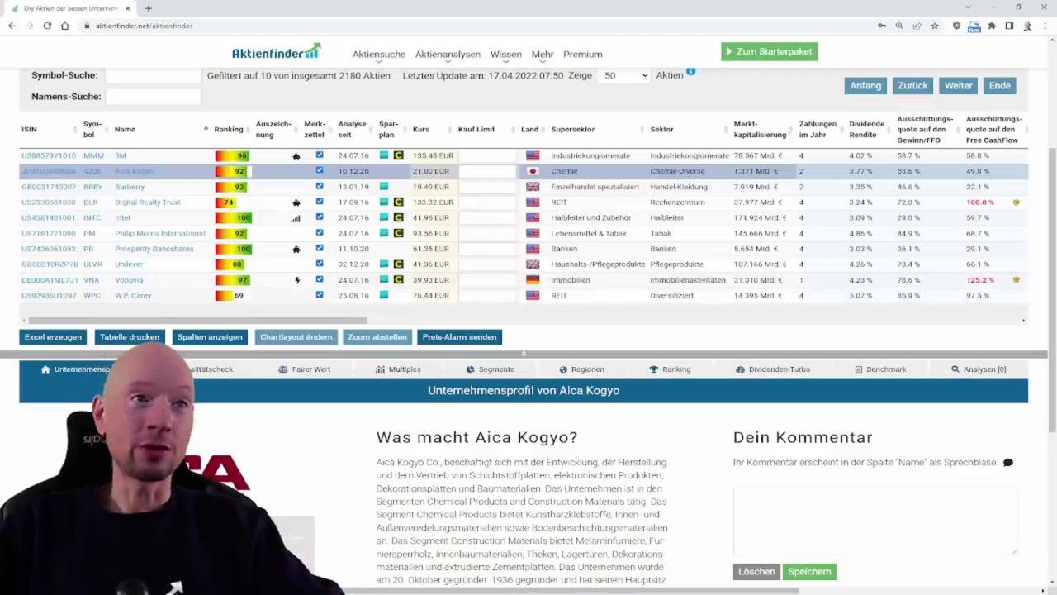
- Switch to the Excel stock list and highlight the KDDI row
scroll(167, 291, up, 2)
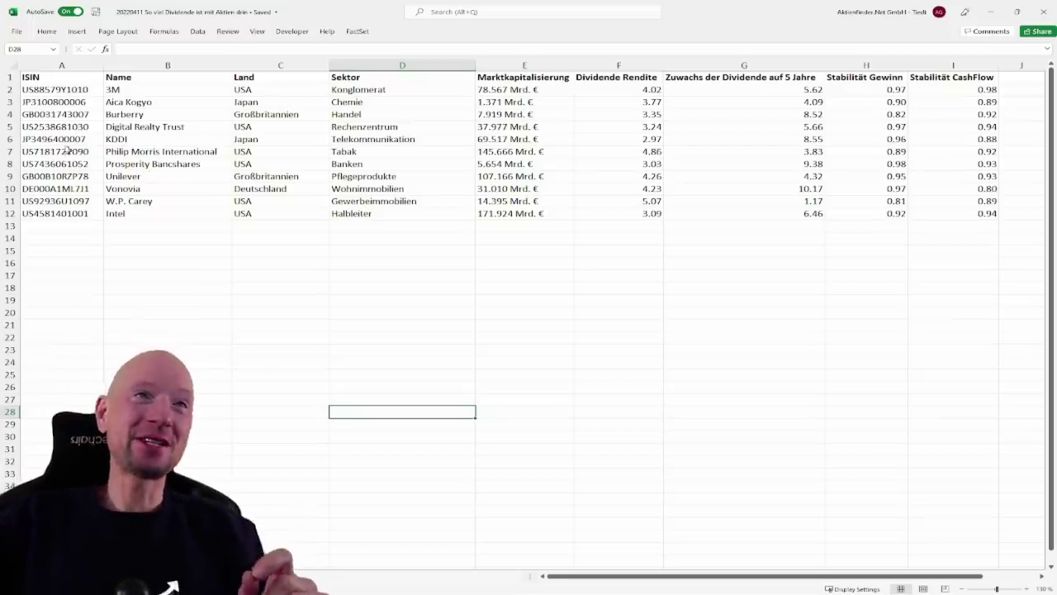
click(11, 139)
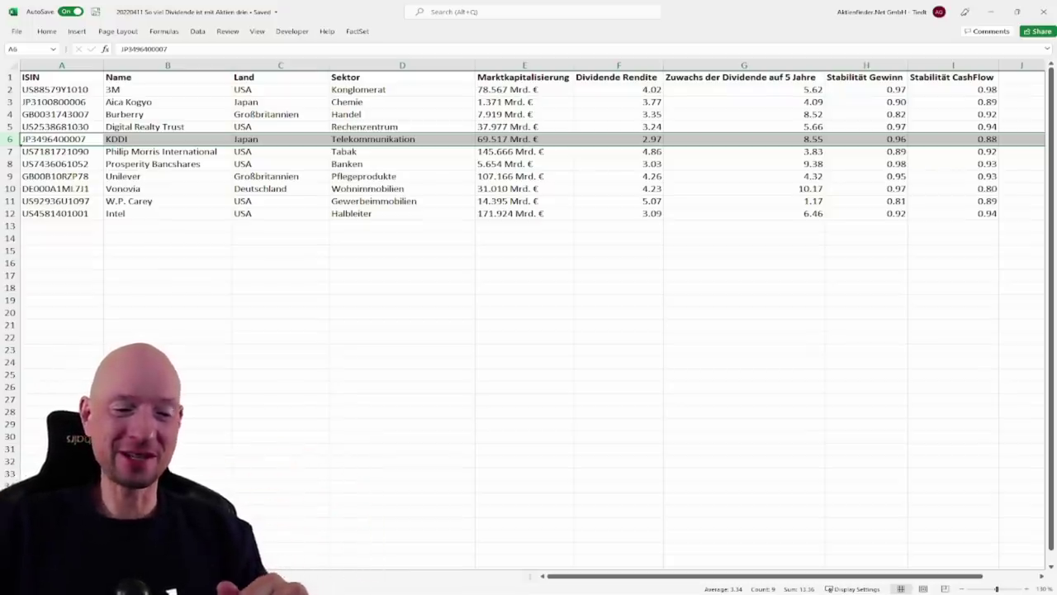
- Switch to Aktienfinder in the browser and view Intel's Dividenden-Turbo chart with the Dividende series hidden
key(alt+Tab)
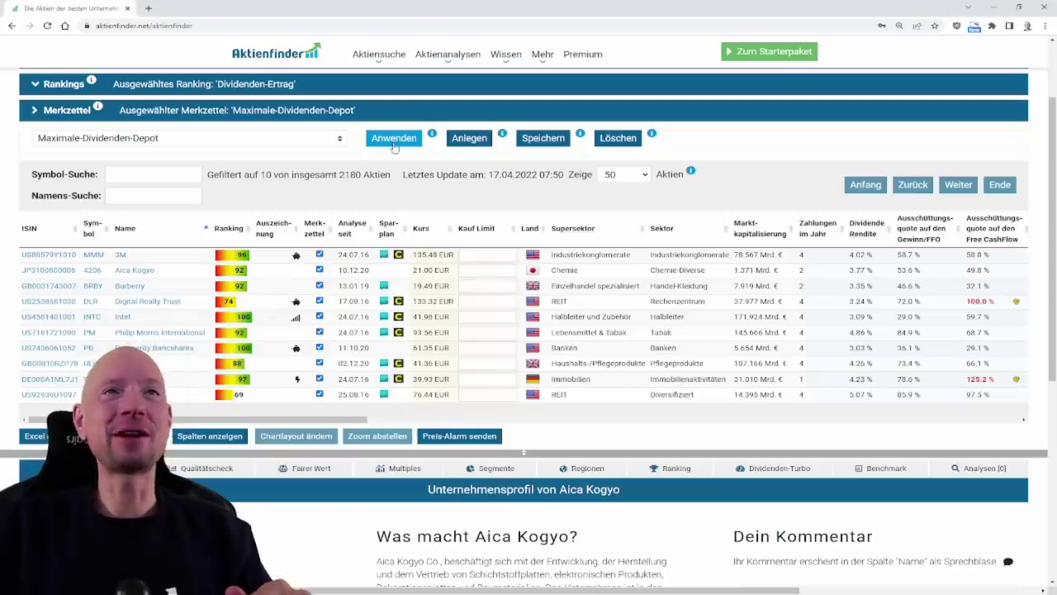
click(797, 316)
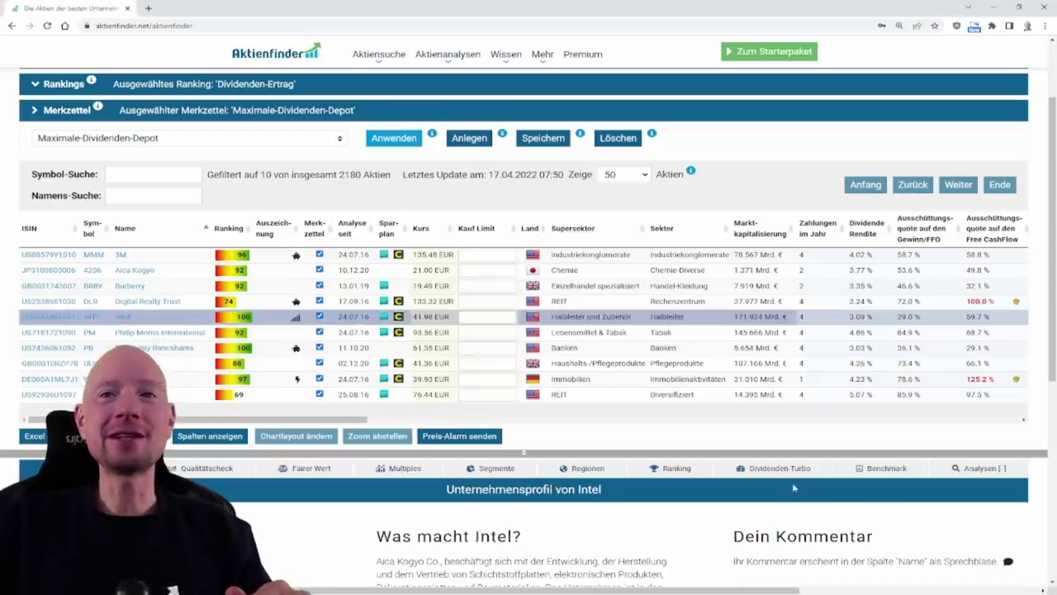
click(773, 467)
scroll(724, 481, down, 3)
scroll(712, 401, down, 3)
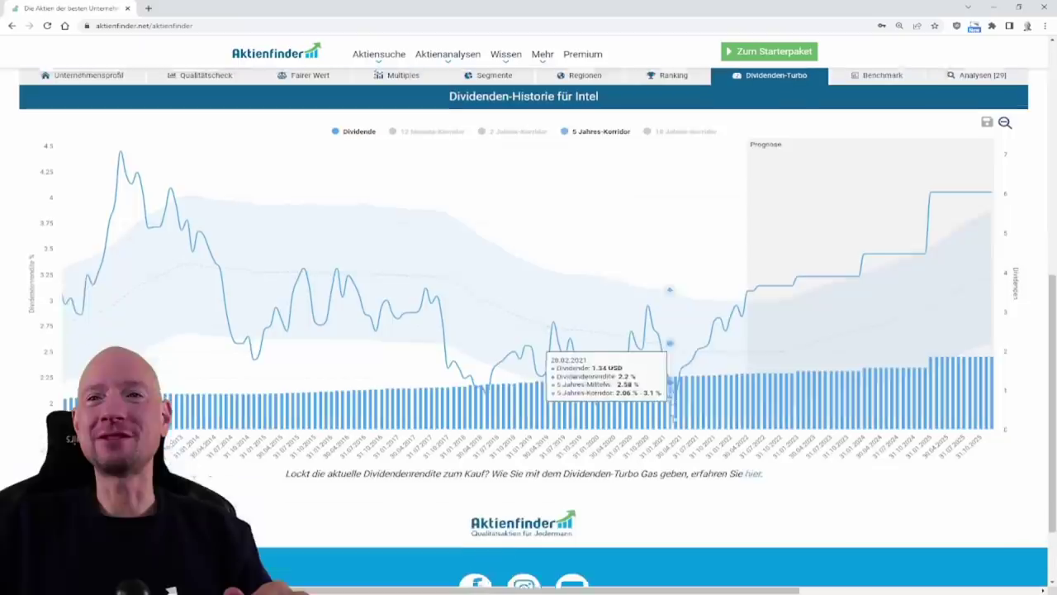
click(360, 130)
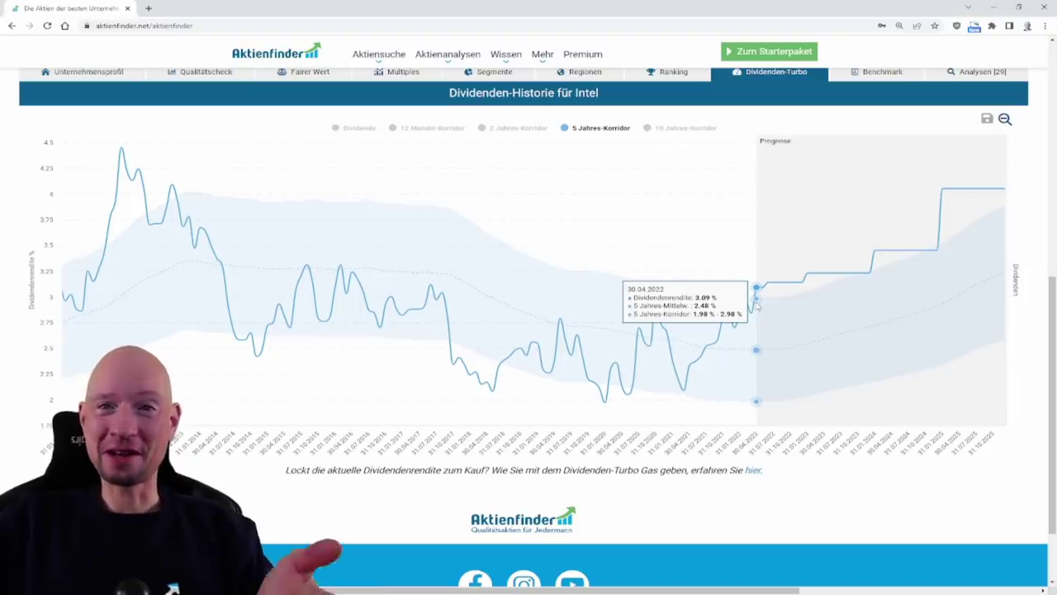
- Turn off the Maximale-Dividenden-Depot watchlist filter and search the stock names for "kddi"
scroll(396, 355, up, 5)
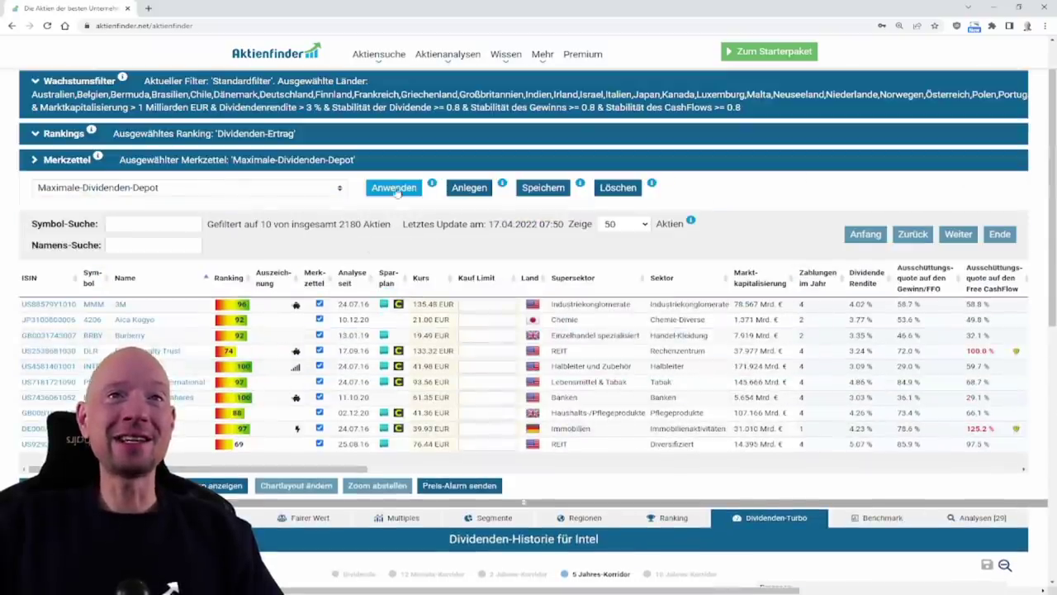
click(151, 250)
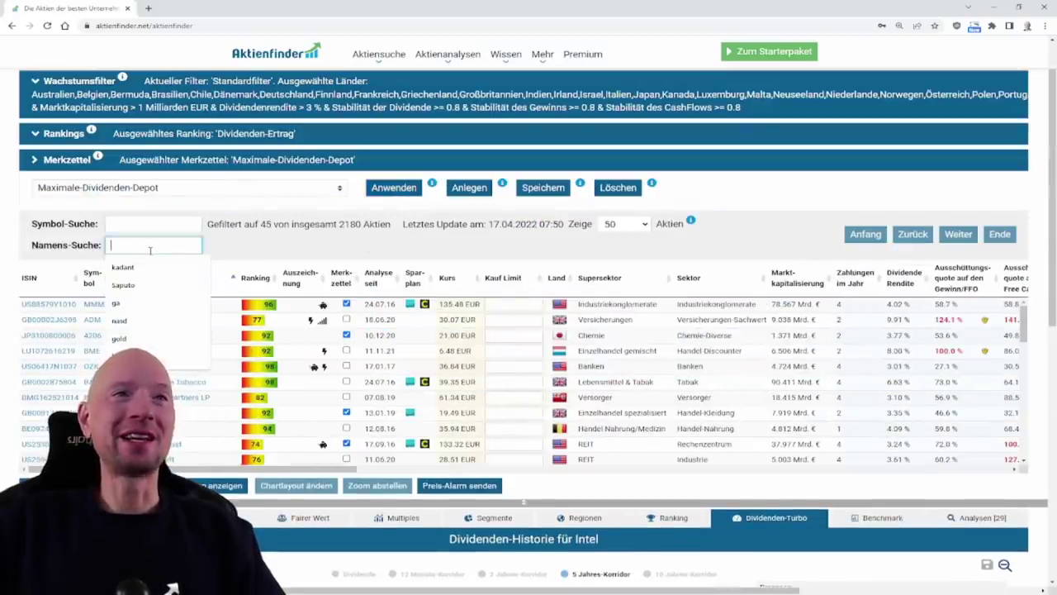
text(kddi)
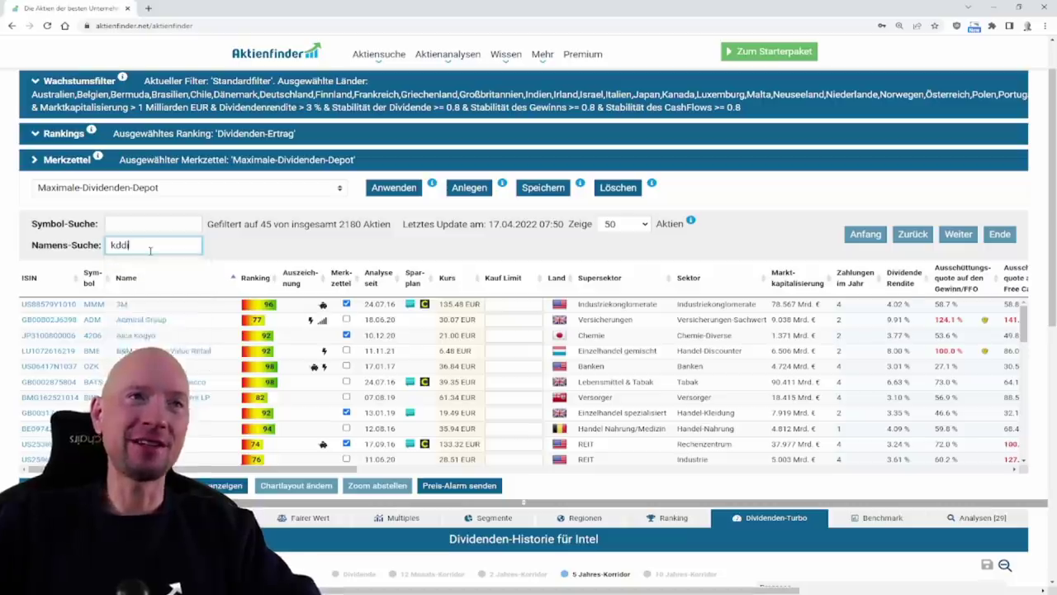
- Switch off the Wachstumsfilter and view the dividend history chart of KDDI
click(93, 83)
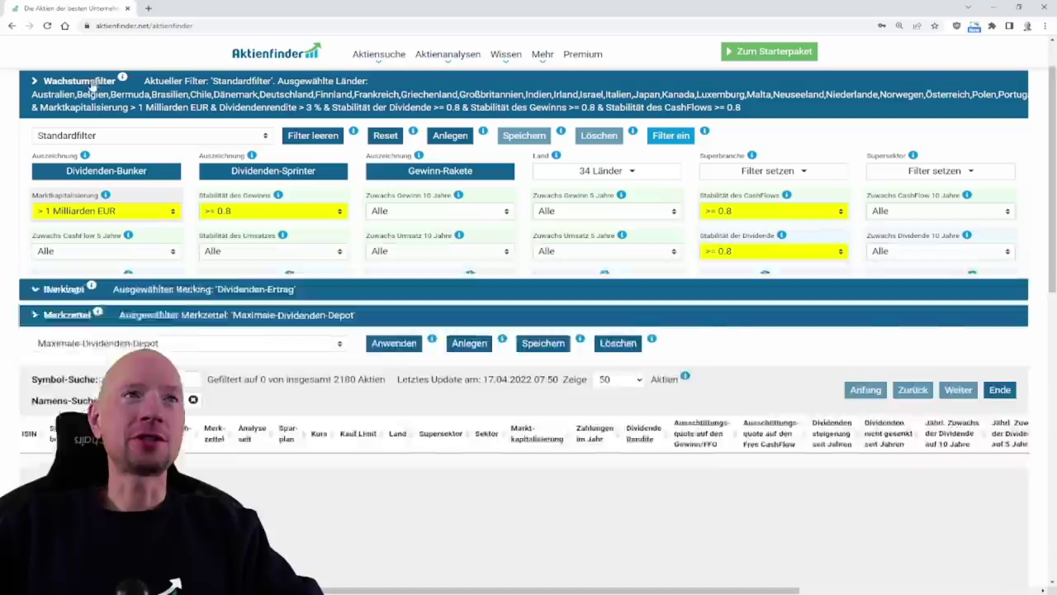
click(659, 137)
click(87, 85)
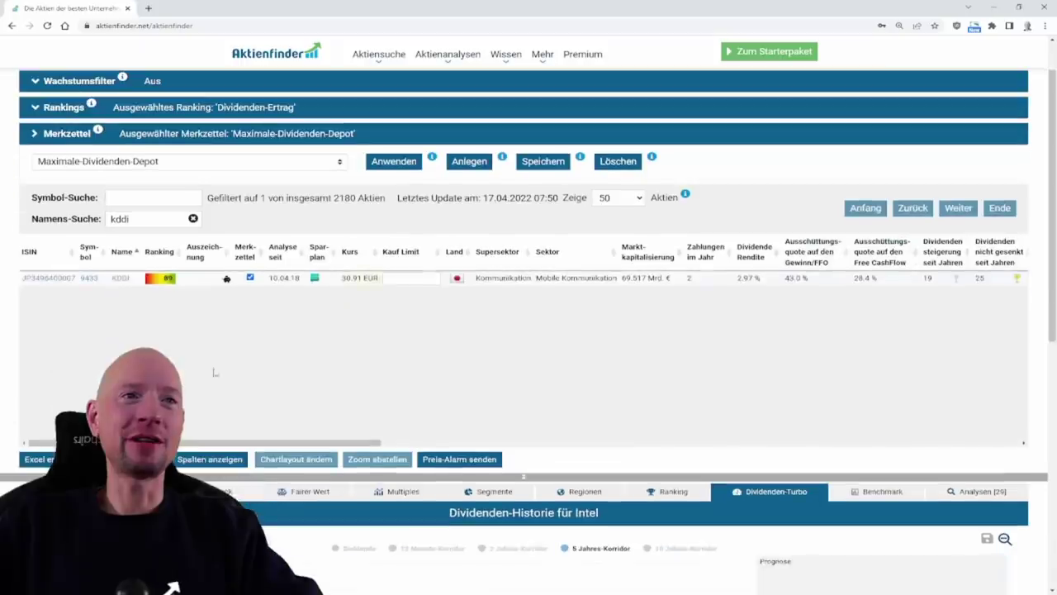
click(213, 281)
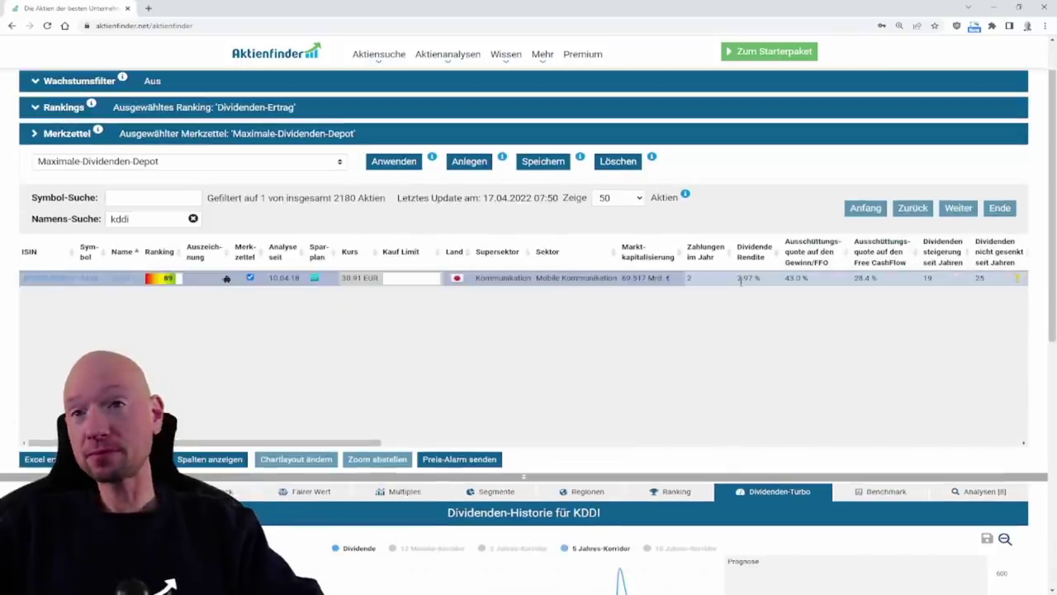
scroll(478, 396, down, 3)
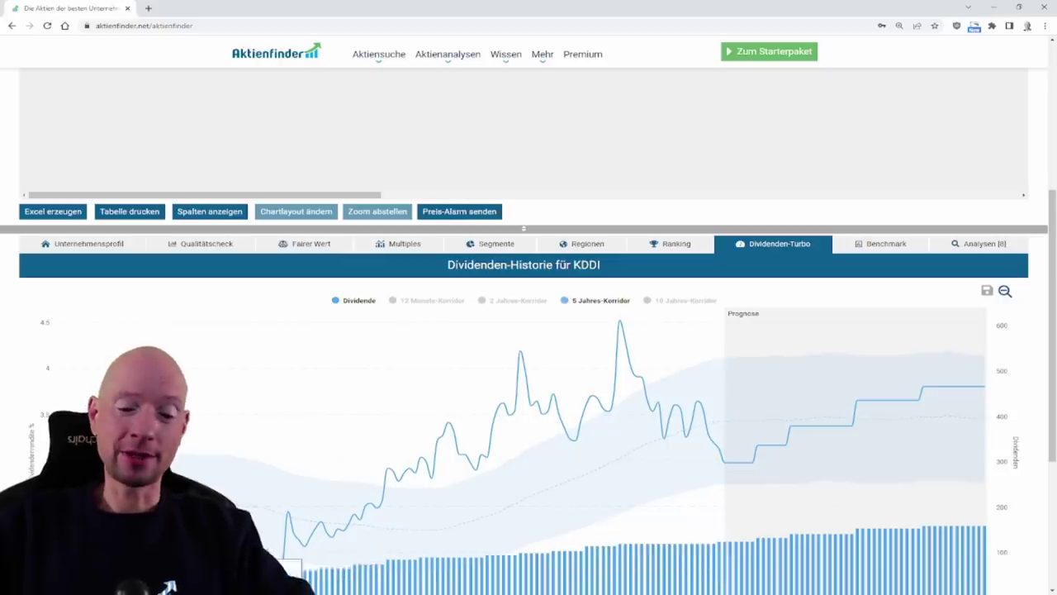
- Switch to Excel and check the Intel entry and KDDI's dividend yield, with a look at the payout projection sheet
key(alt+Tab)
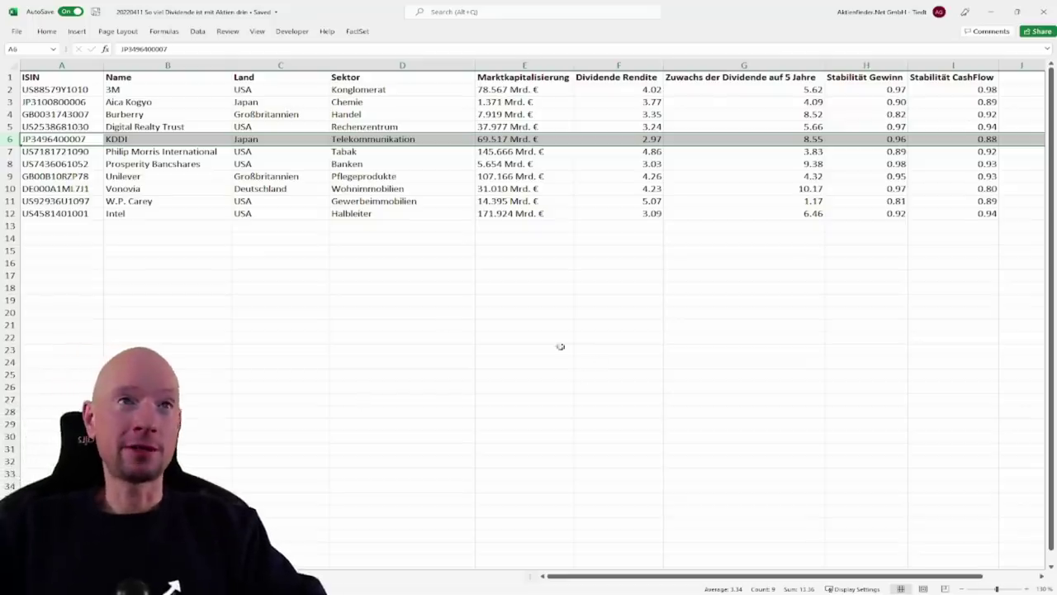
click(176, 210)
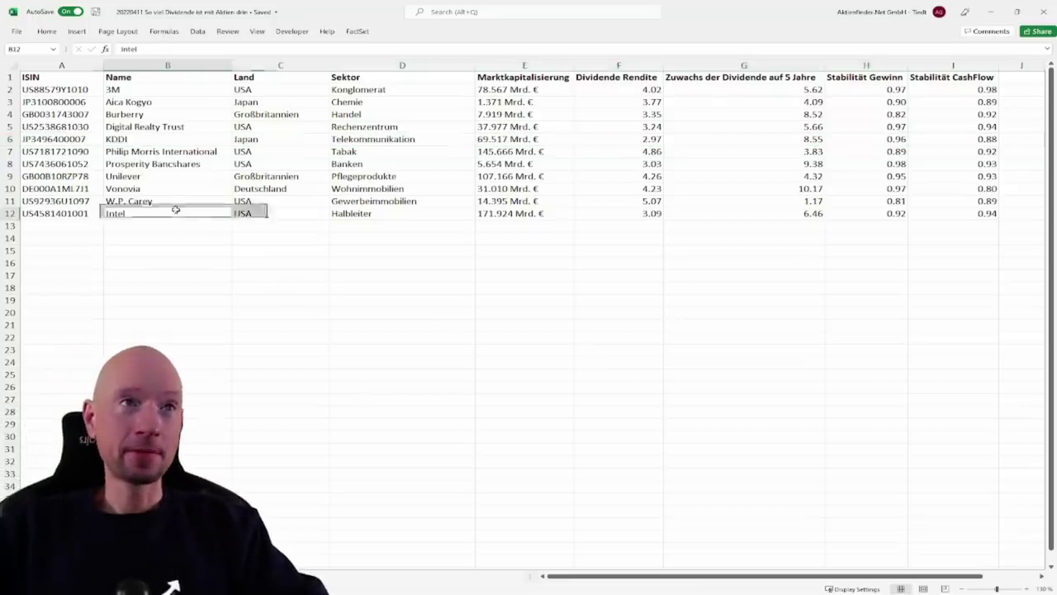
click(642, 142)
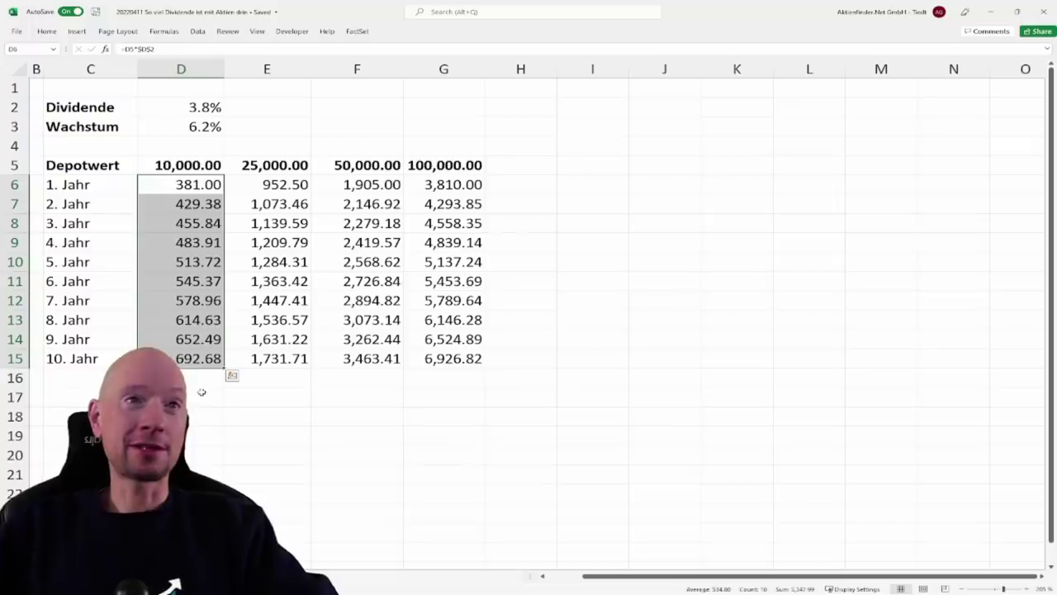
click(267, 338)
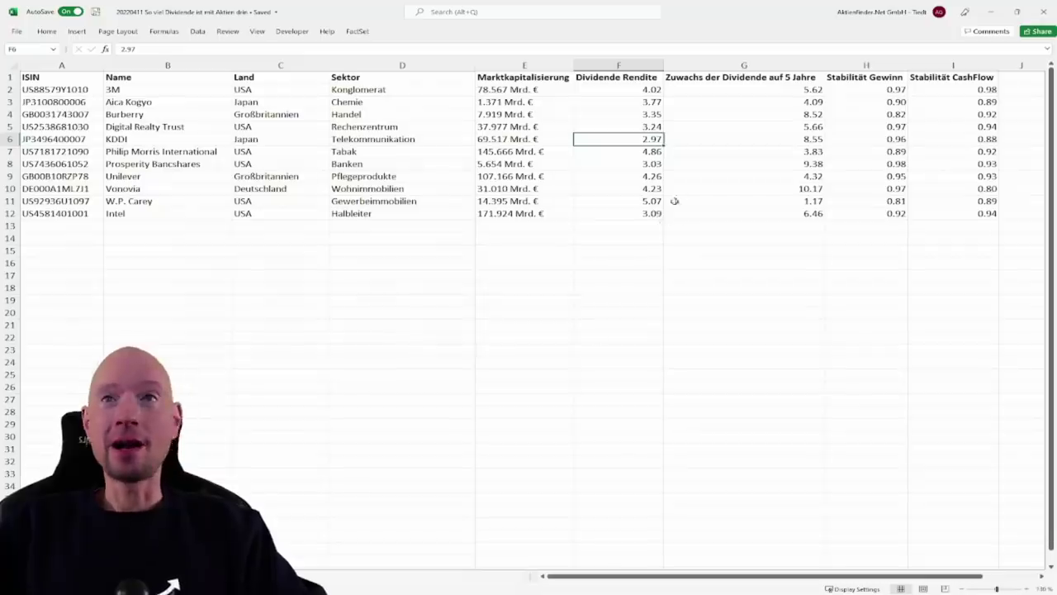
- Select all Dividende Rendite values in F2:F12, then all five-year dividend growth values in column G, to check their averages
scroll(653, 289, up, 2)
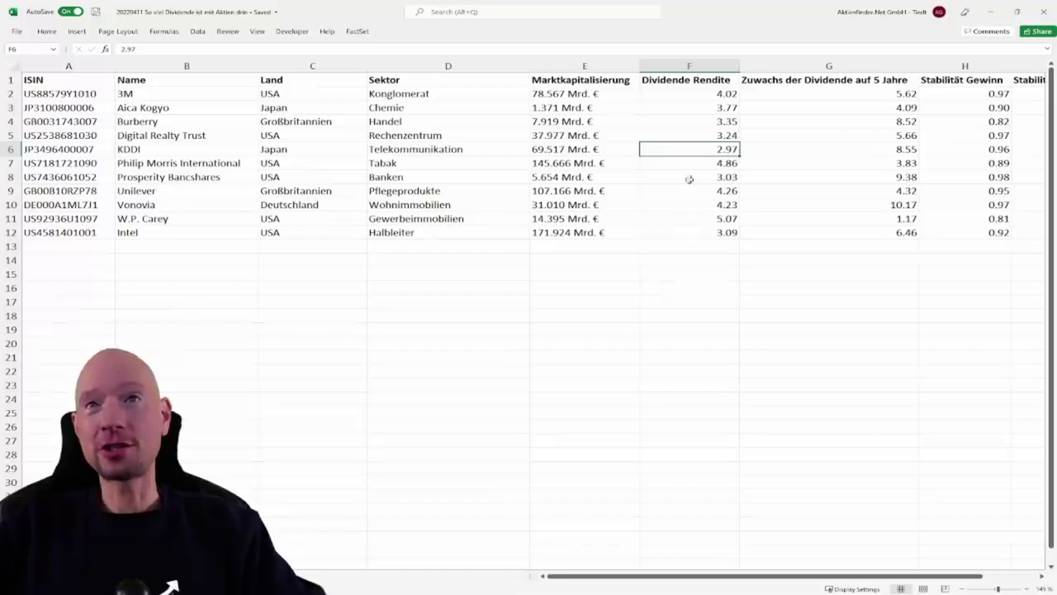
drag(721, 95, 718, 231)
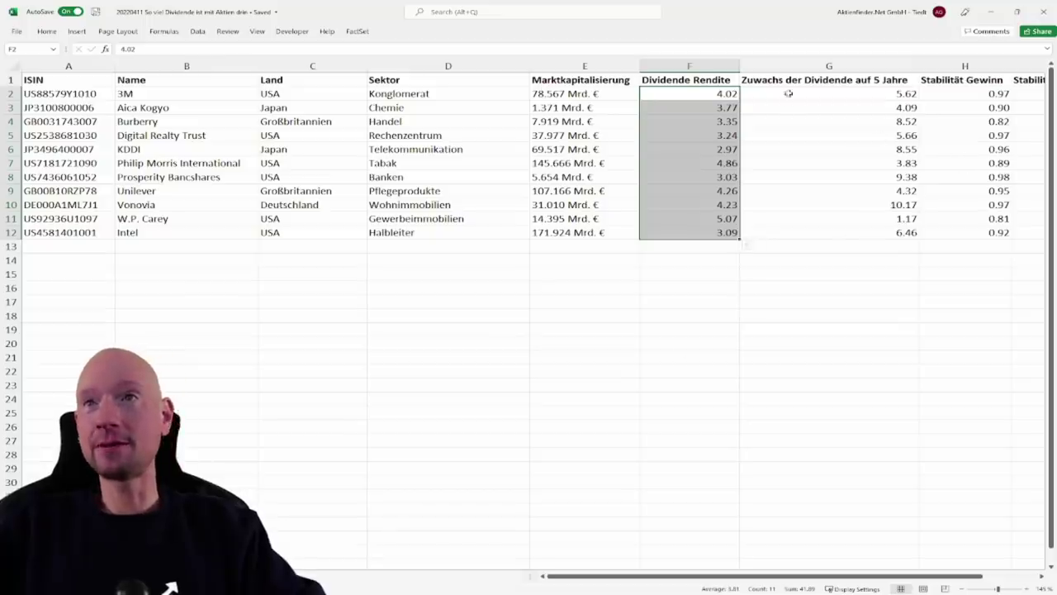
drag(835, 90, 837, 233)
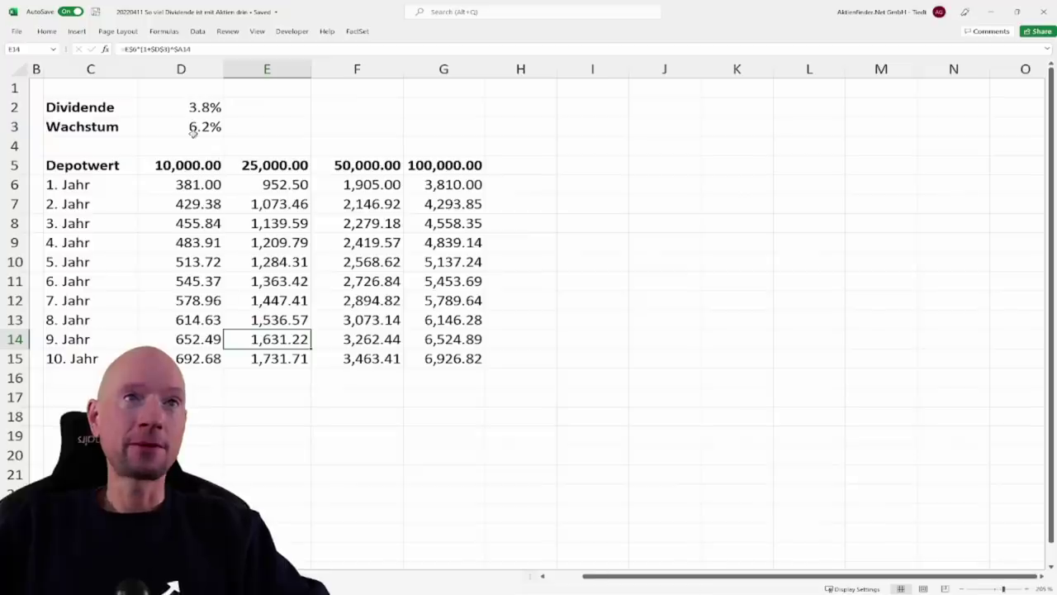
- On the projection sheet, highlight the dividend and growth rates in D2:D3, then the 10,000 portfolio column D5:D15
drag(183, 107, 183, 126)
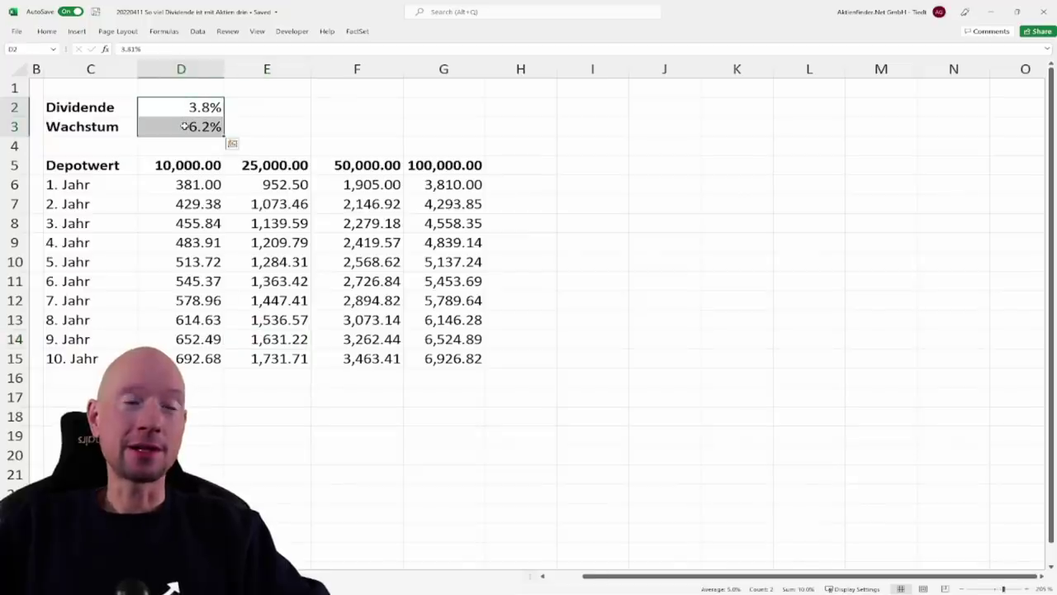
click(280, 100)
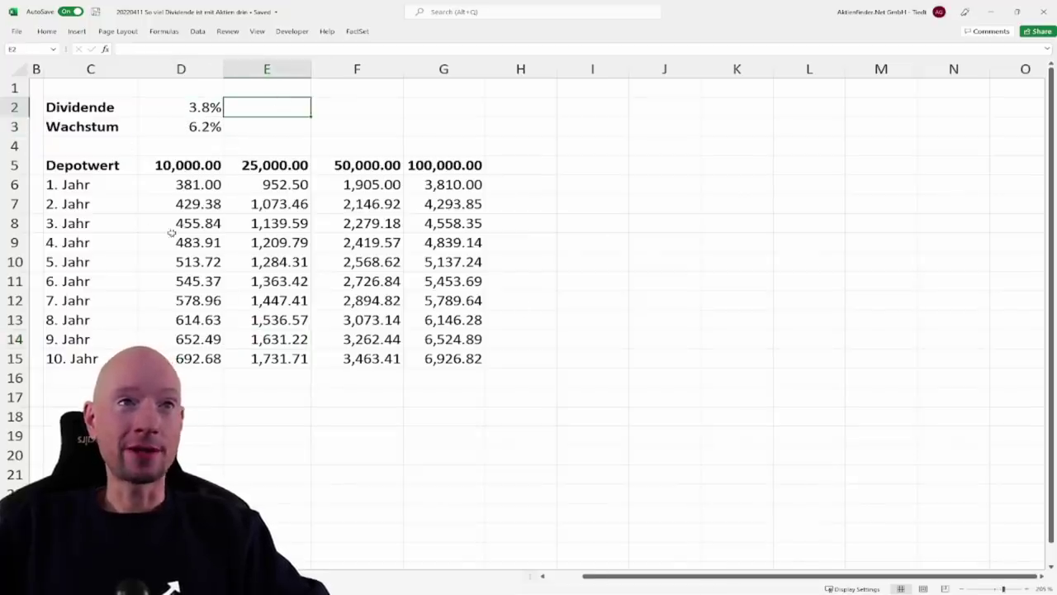
drag(181, 165, 173, 361)
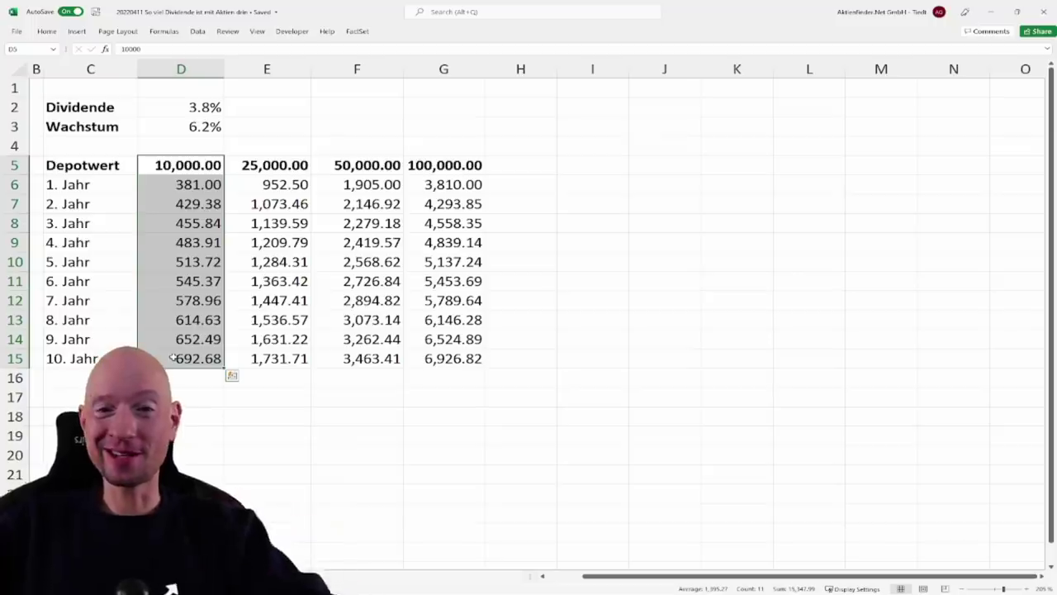
- Inspect the first-year payout in D6, the growth rate in D3 and the tenth-year payout in D15
click(180, 181)
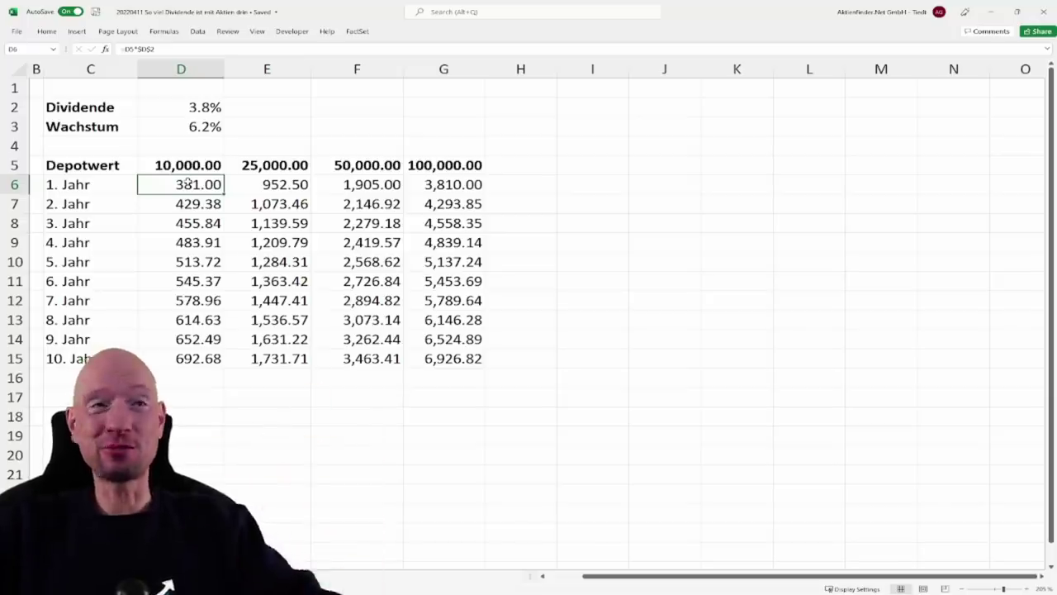
click(176, 129)
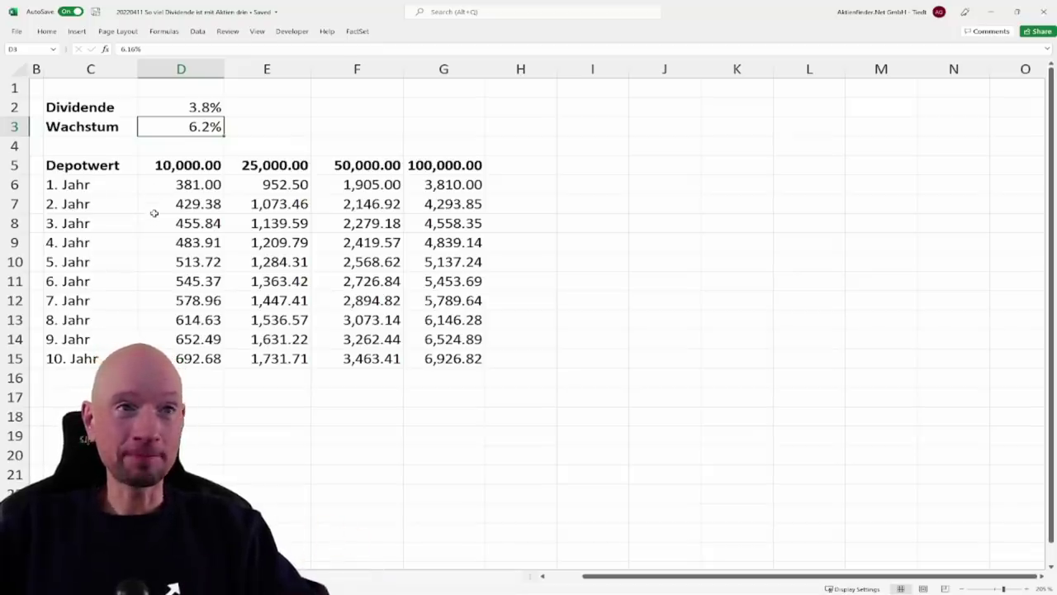
click(199, 358)
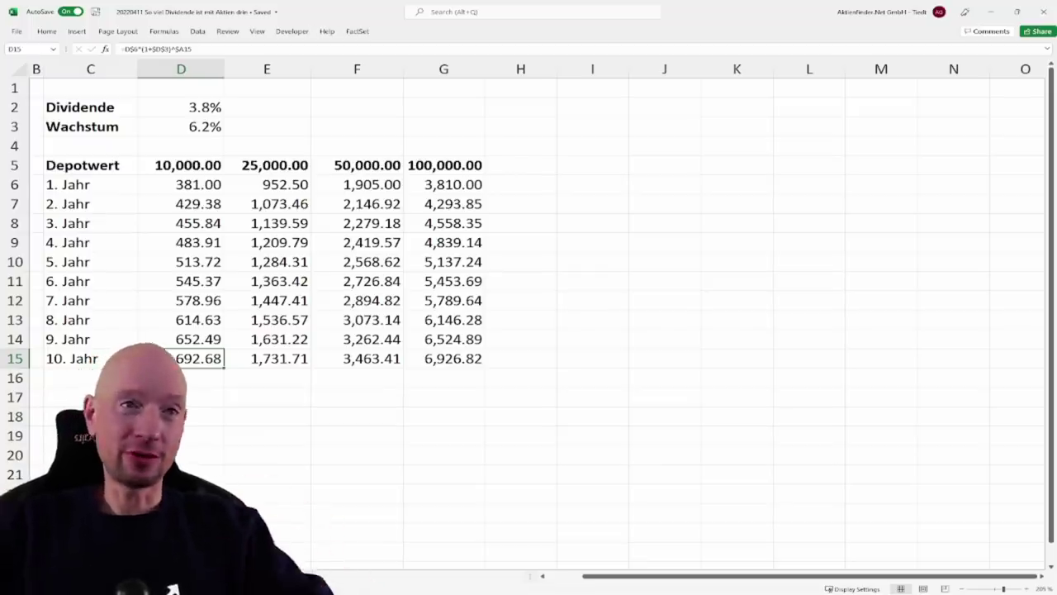
- Highlight the ten yearly payouts in D6:D15, then the underlying dividend and growth rates in D2:D3
drag(190, 185, 198, 358)
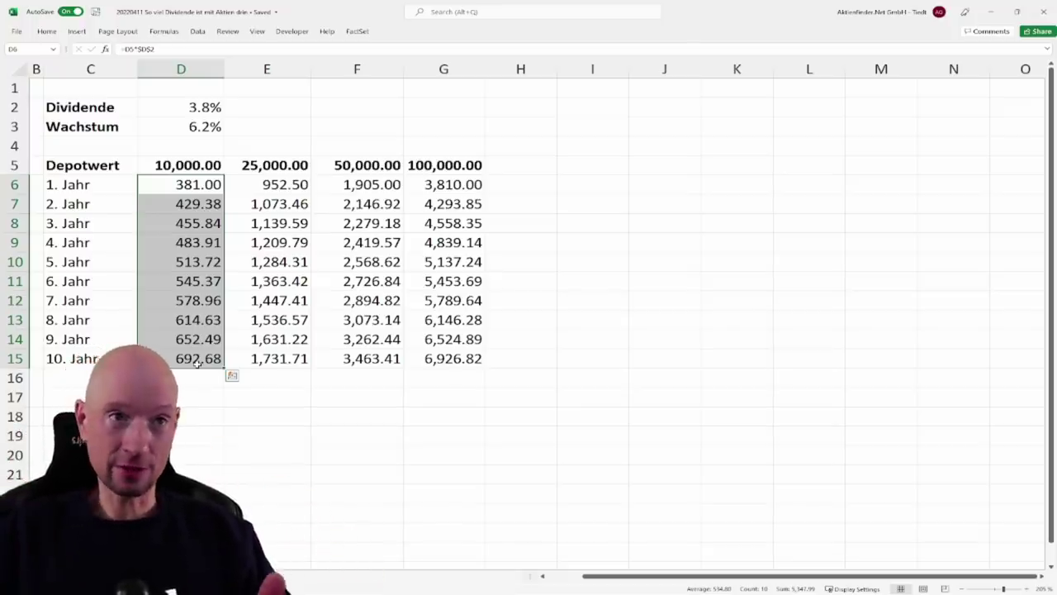
drag(177, 106, 188, 126)
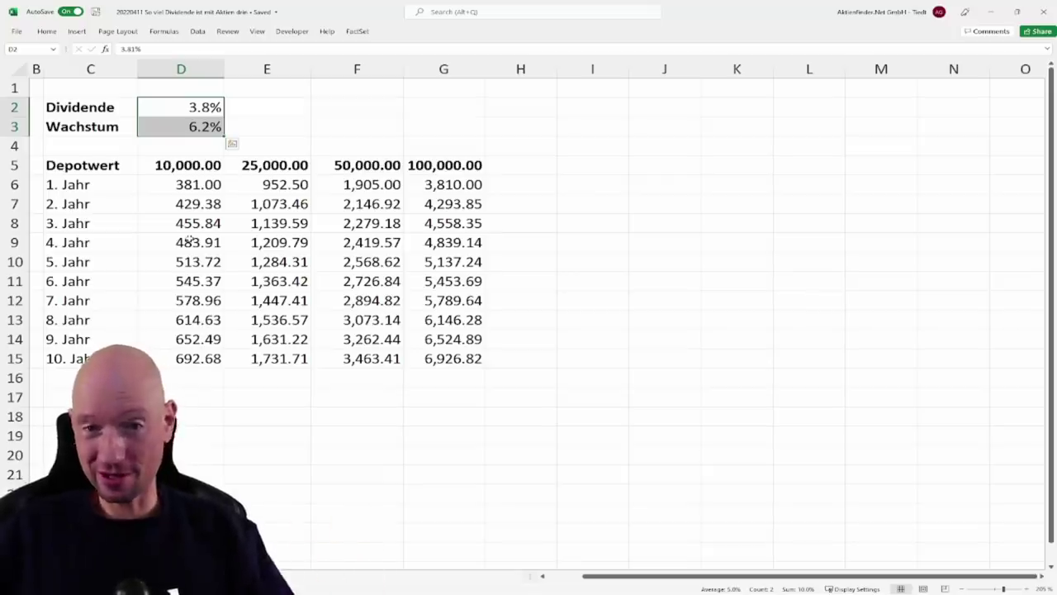
click(170, 140)
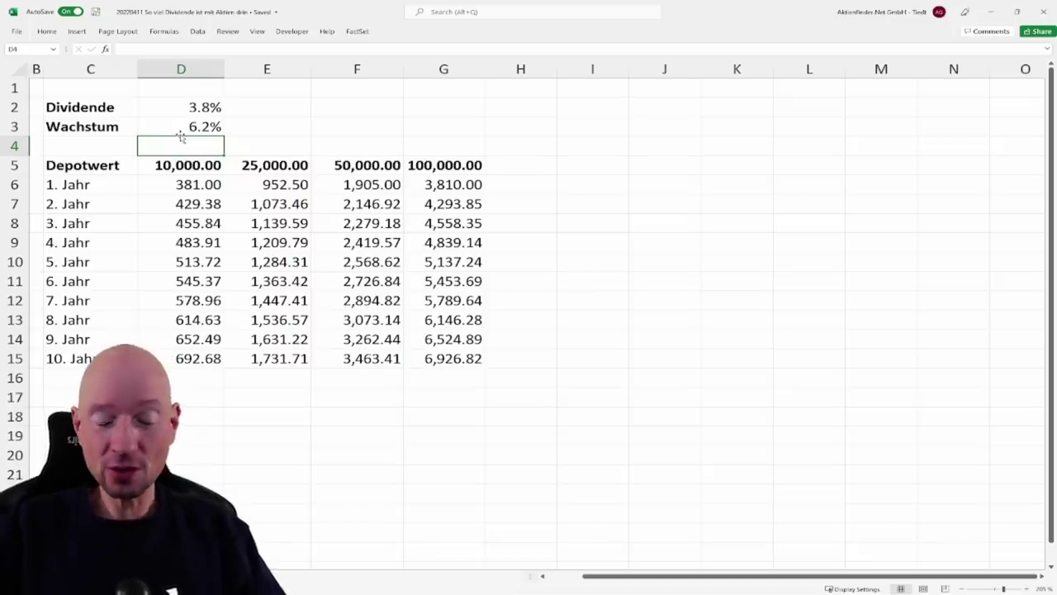
- Return to Aktienfinder, clear the name search, apply the Maximale-Dividenden-Depot watchlist and enlarge the table area to show every stock
click(991, 12)
scroll(223, 347, up, 4)
click(192, 246)
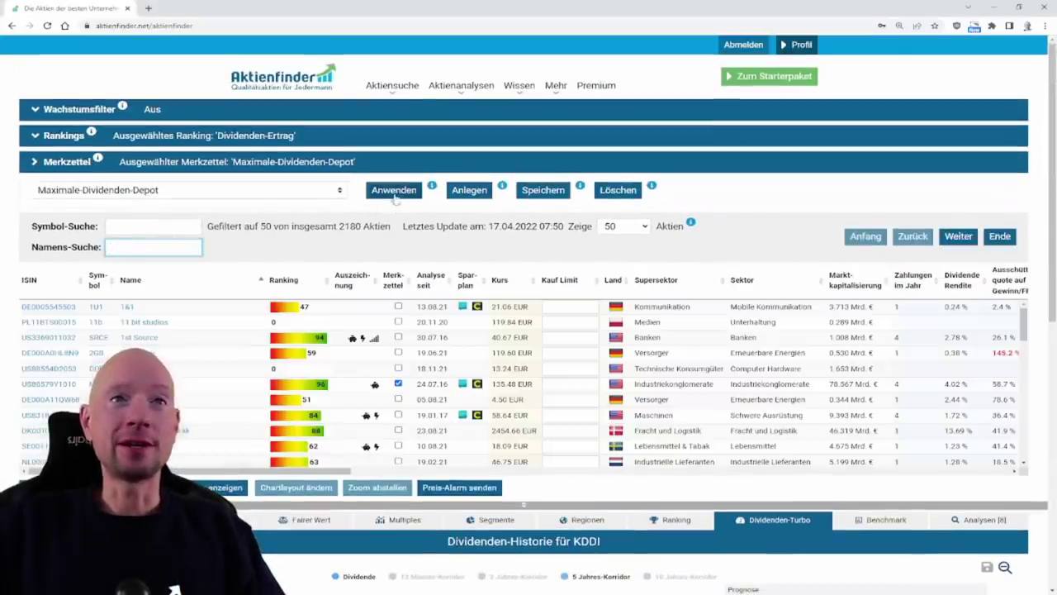
click(394, 191)
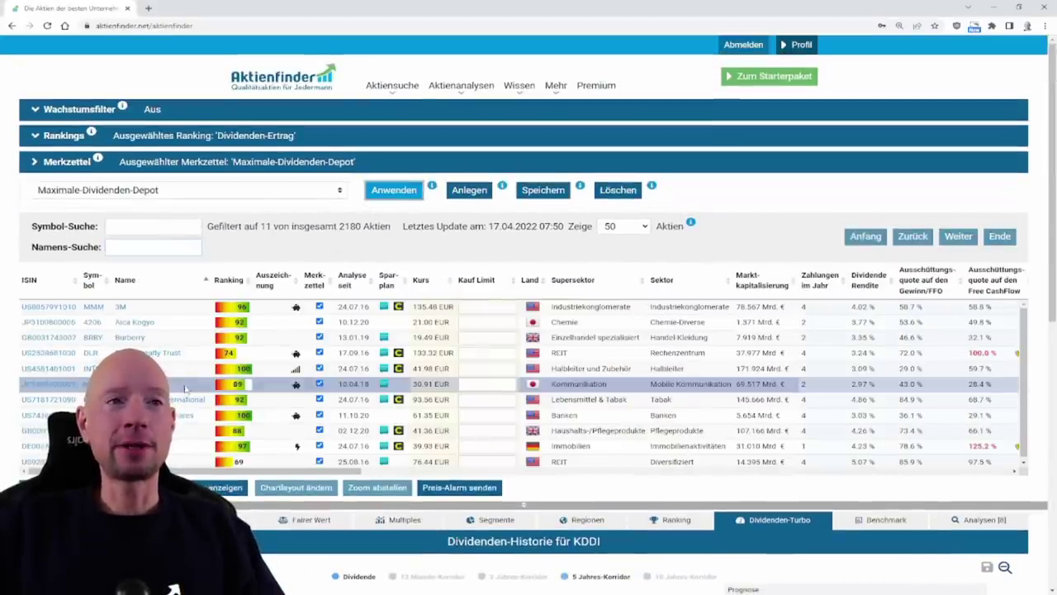
drag(561, 502, 559, 544)
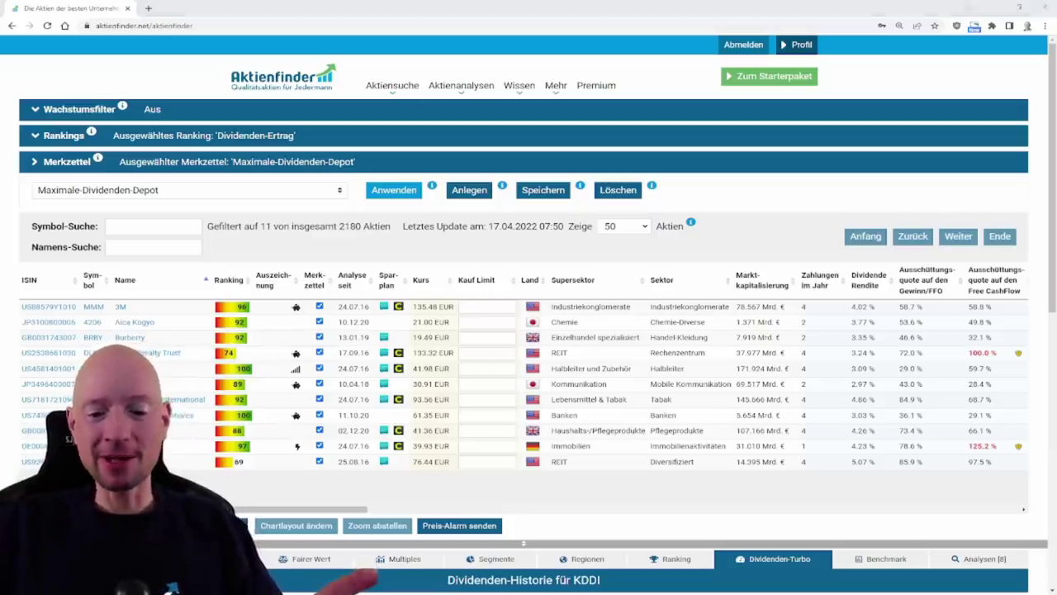
- Review the projected payouts for the larger portfolio values in Excel, then return to the Aktienfinder watchlist
key(alt+Tab)
drag(276, 163, 493, 220)
click(359, 261)
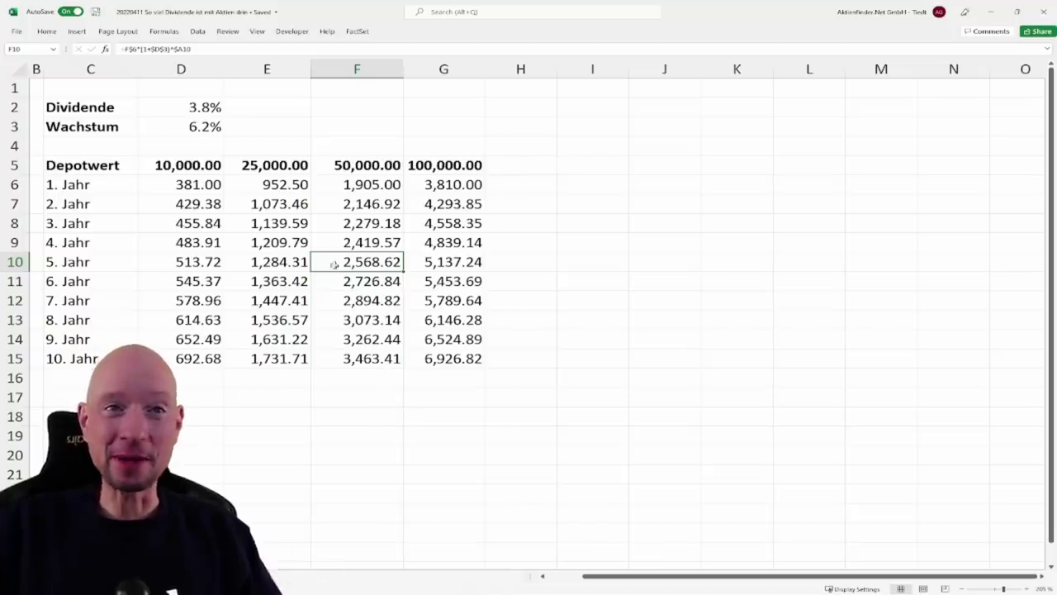
click(248, 297)
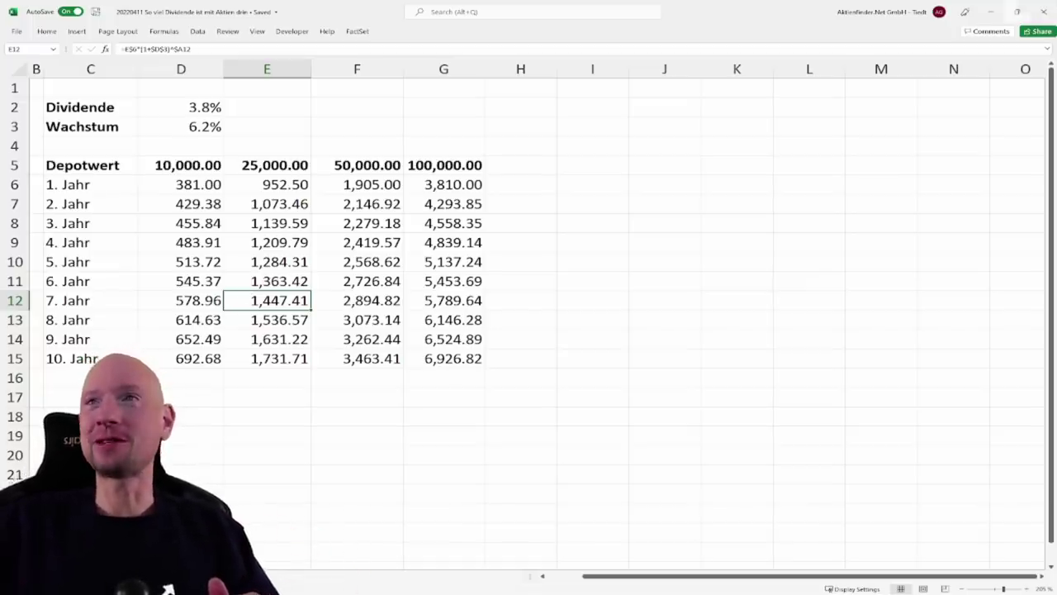
click(990, 11)
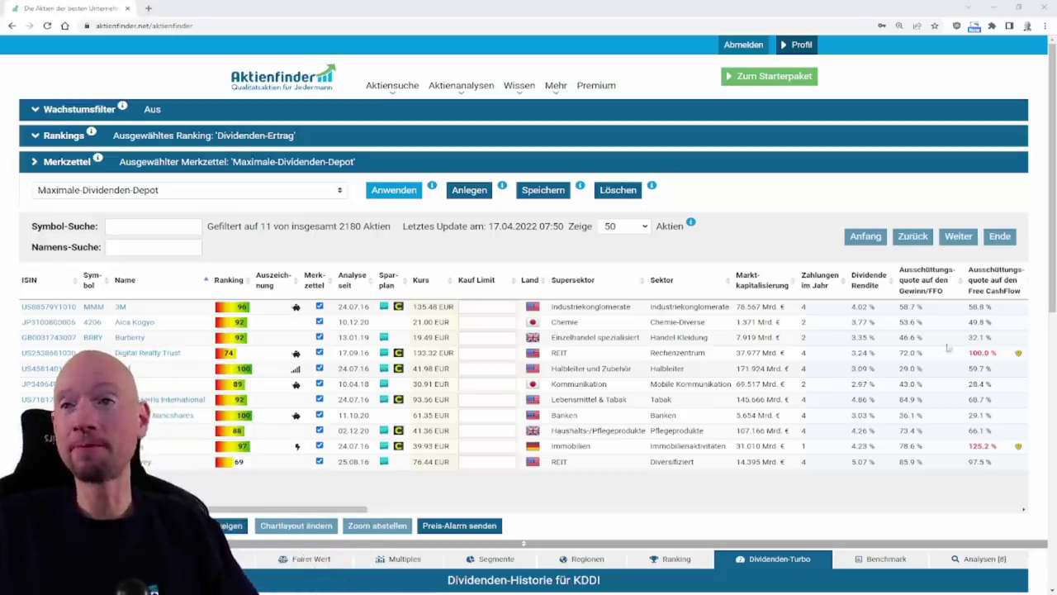
- Sort the watchlist stocks by dividend yield (Dividende Rendite) in descending order
click(880, 279)
click(879, 279)
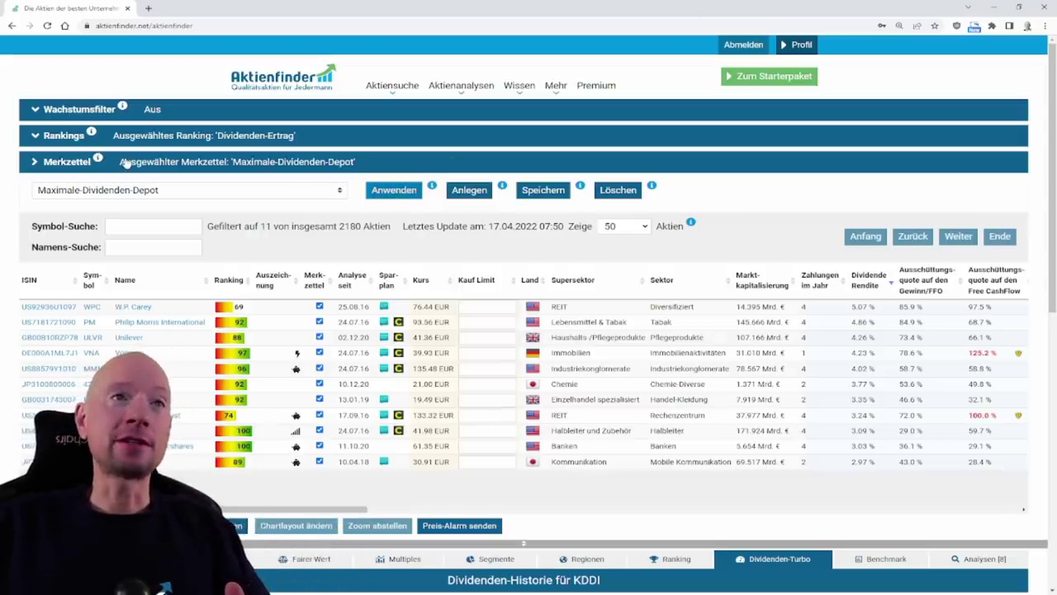
- Switch on the Wachstumsfilter with the Standardfilter and lower both the profit stability and cash-flow stability criteria to >= 0.7
click(77, 116)
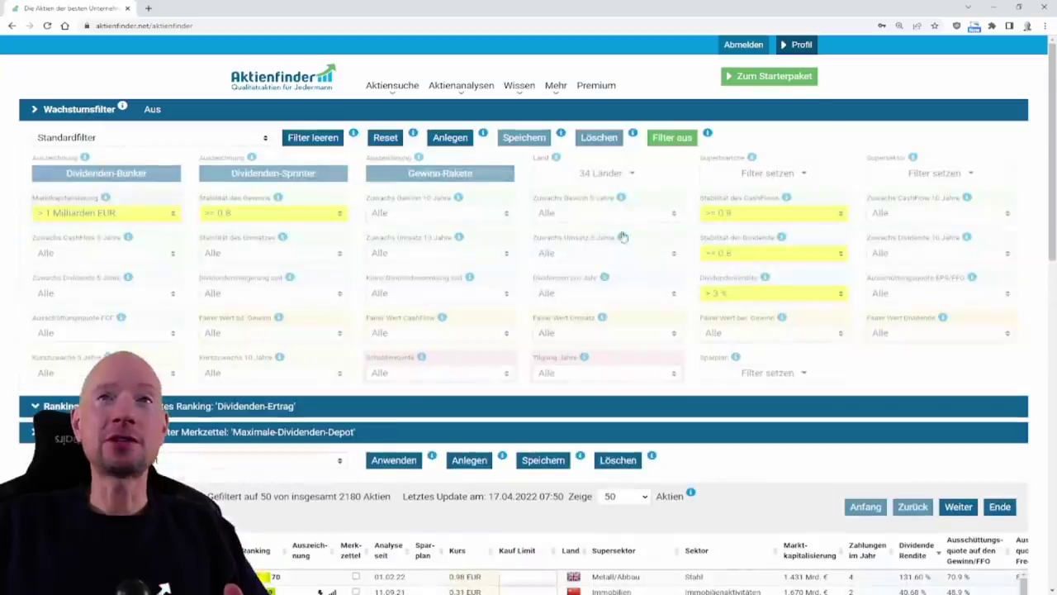
click(672, 138)
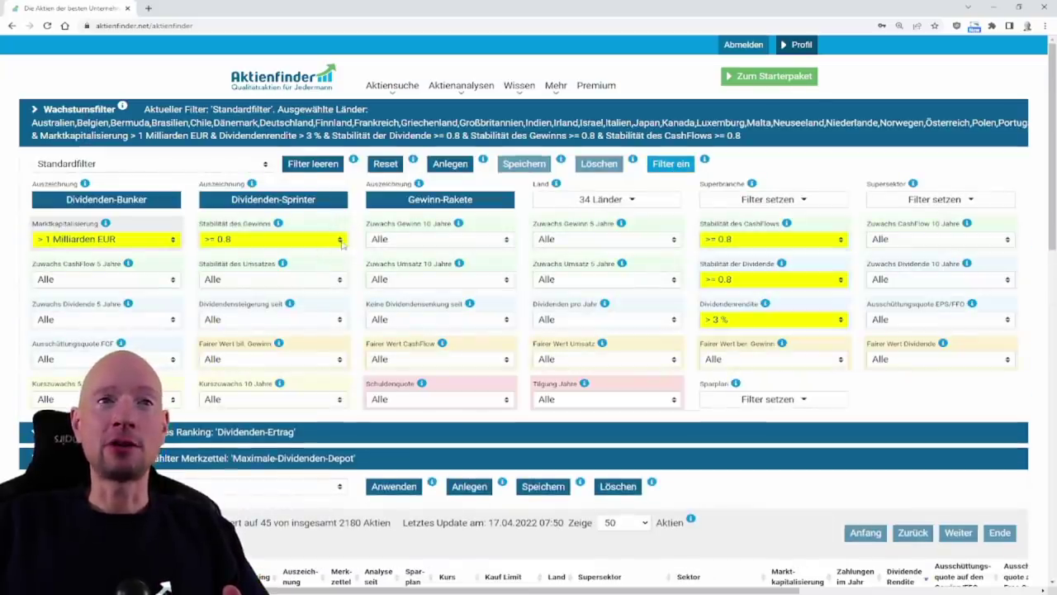
click(342, 239)
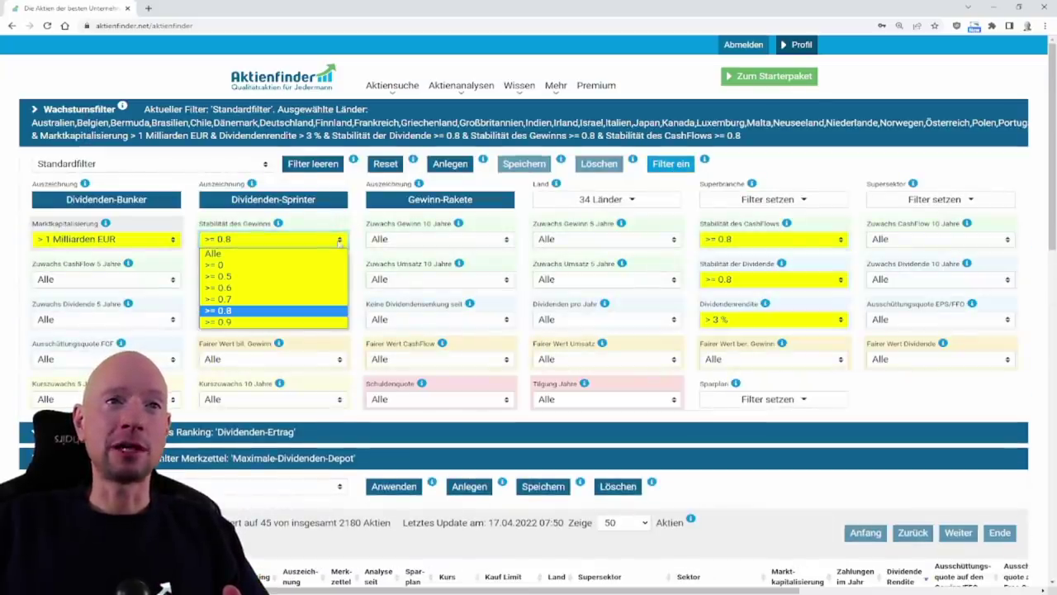
click(310, 305)
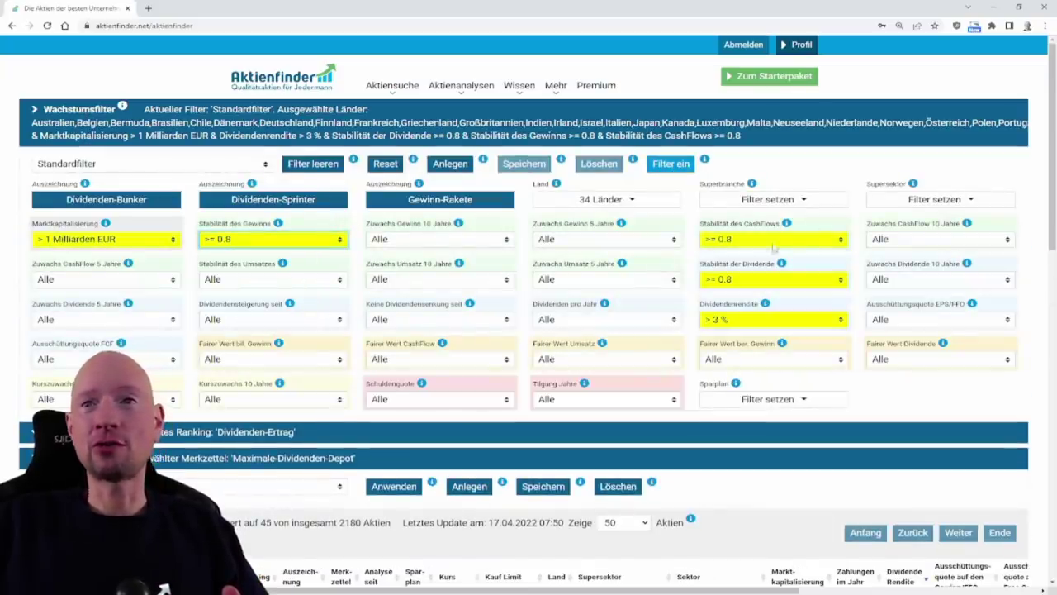
click(772, 242)
click(731, 305)
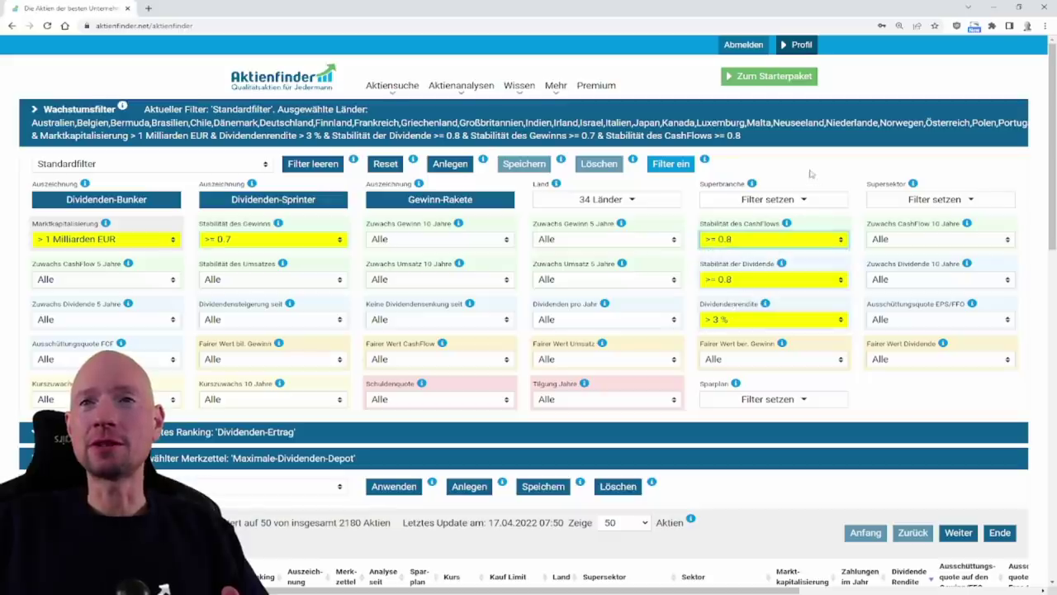
- Collapse the Wachstumsfilter settings and show 100 stocks per page in the results table
click(79, 109)
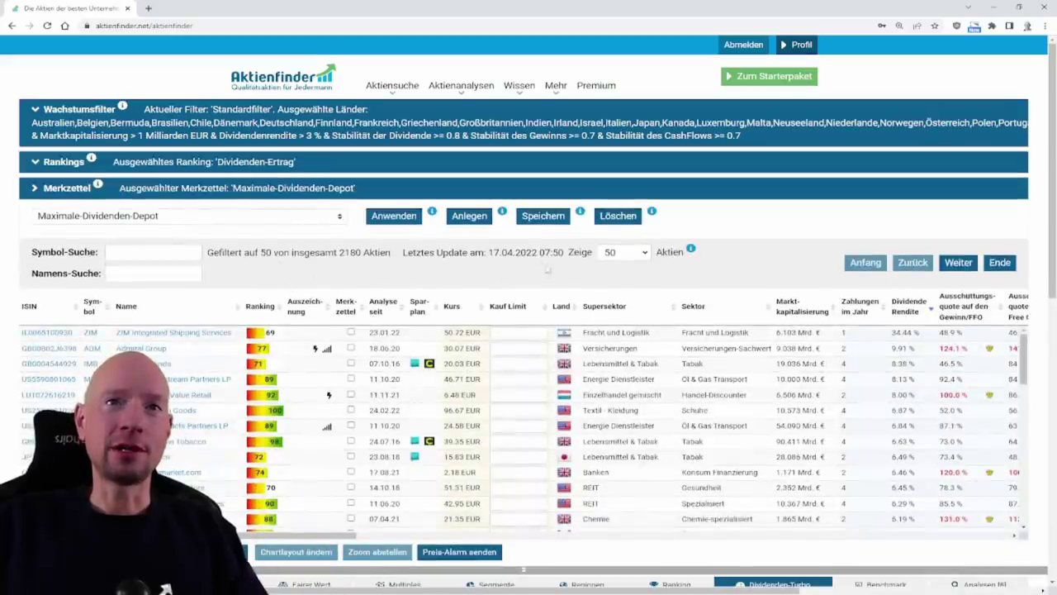
click(645, 253)
click(631, 278)
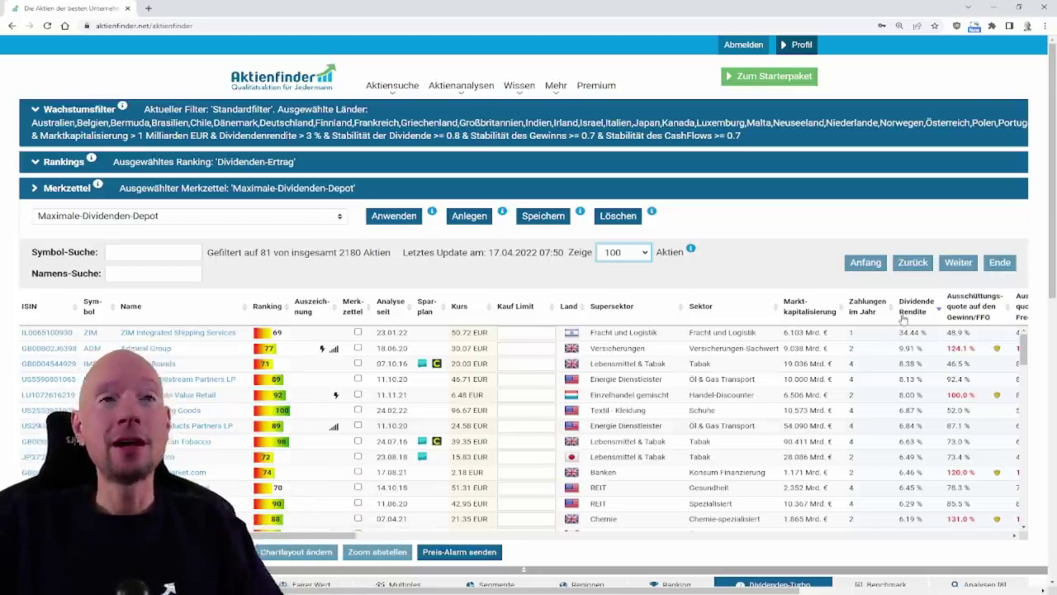
- Remove the country restriction from the Wachstumsfilter and collapse its settings again
click(91, 110)
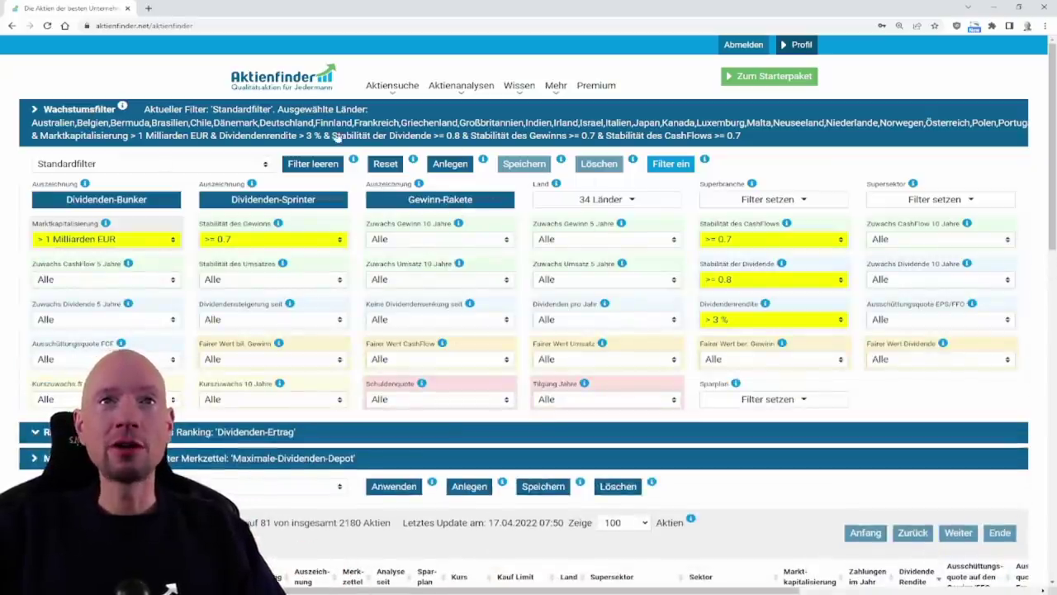
click(628, 202)
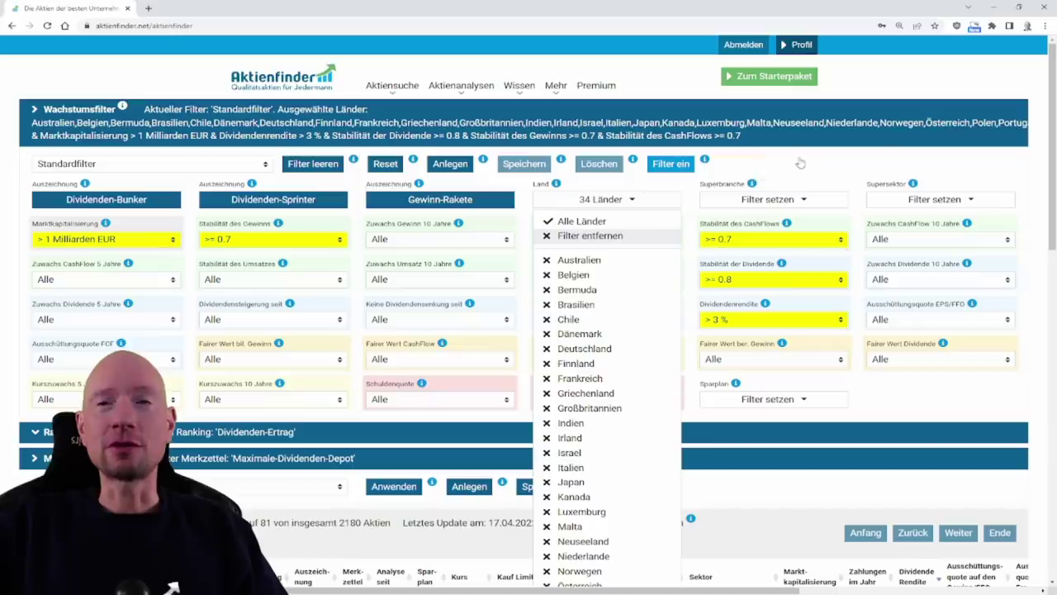
click(590, 236)
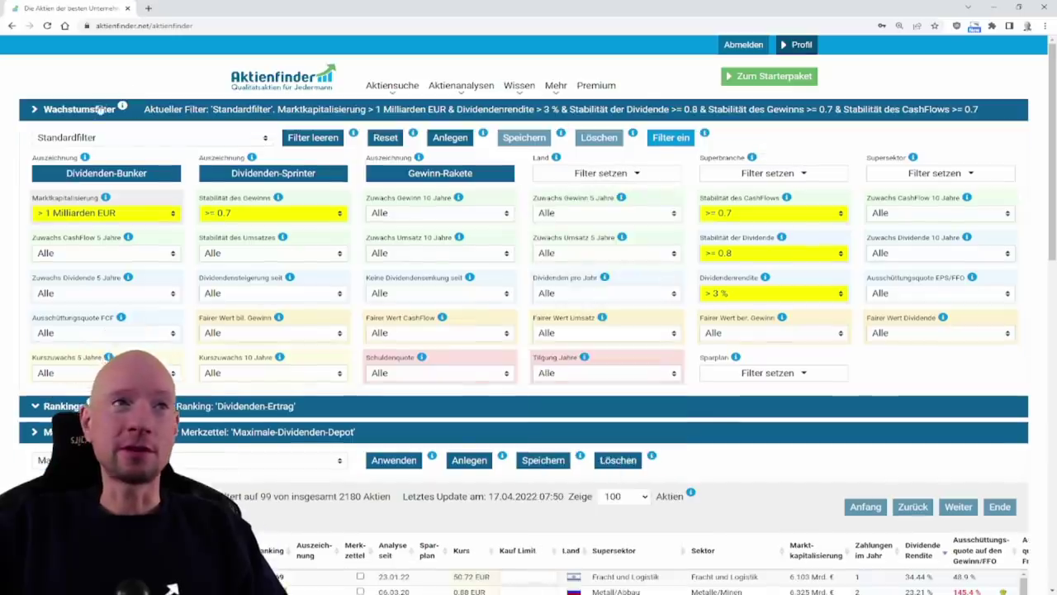
click(89, 114)
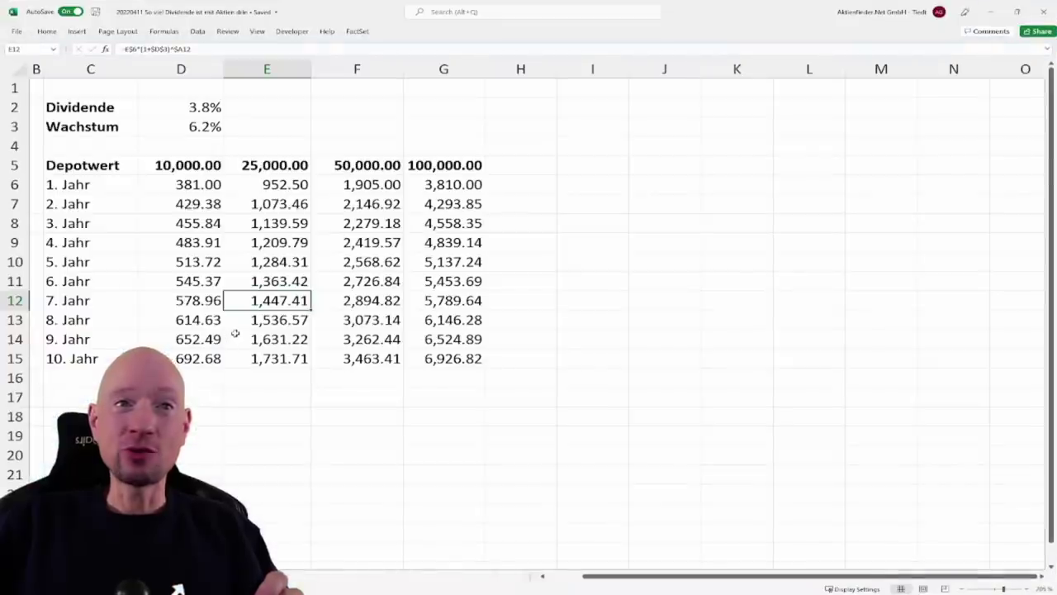
- Point out the ninth-year payout for the 25,000 portfolio in Excel, then return to the filtered Aktienfinder list
click(234, 342)
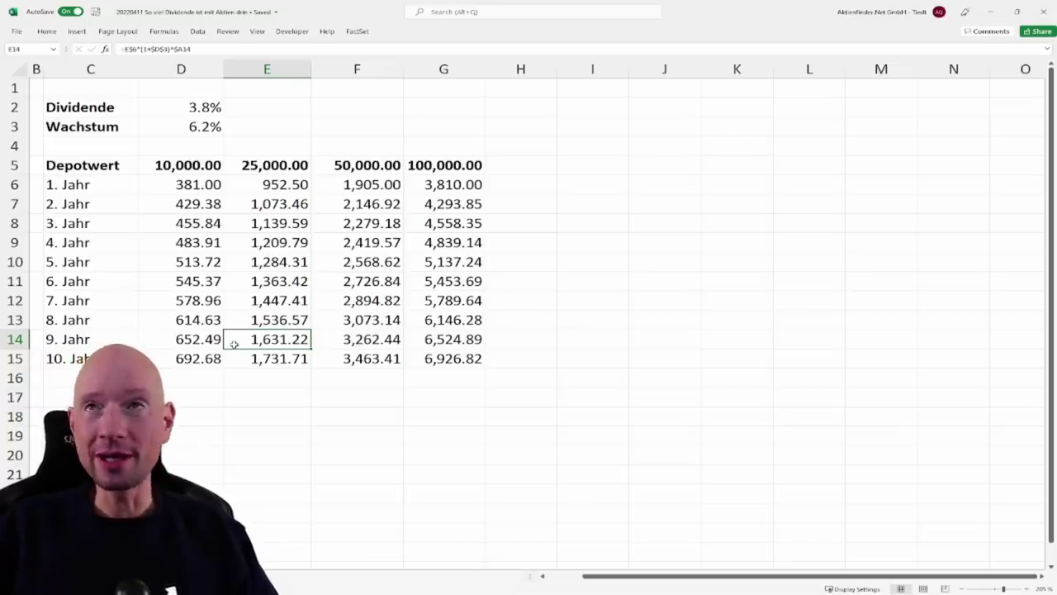
click(990, 12)
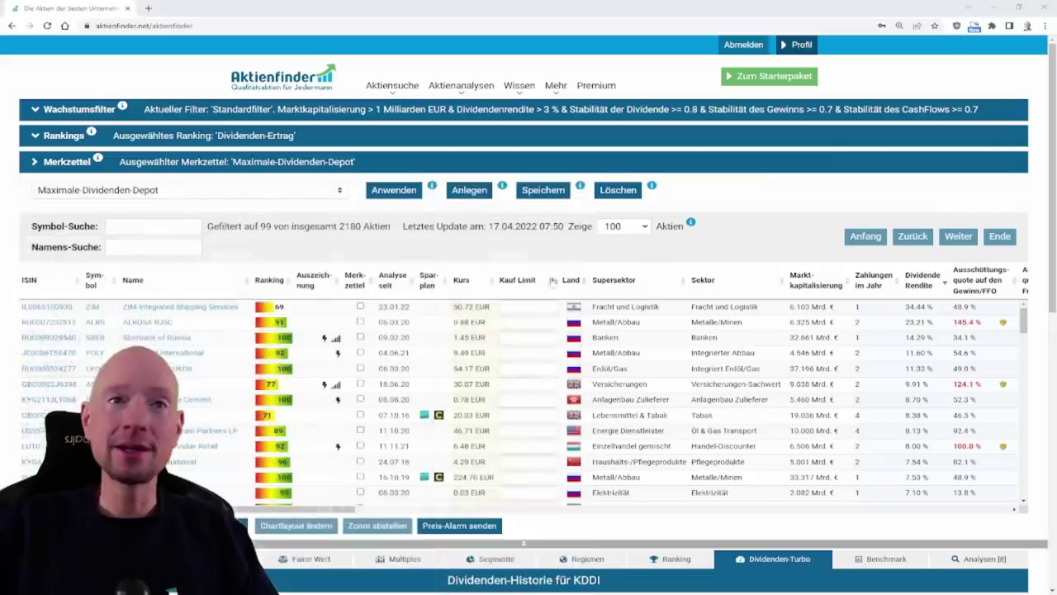